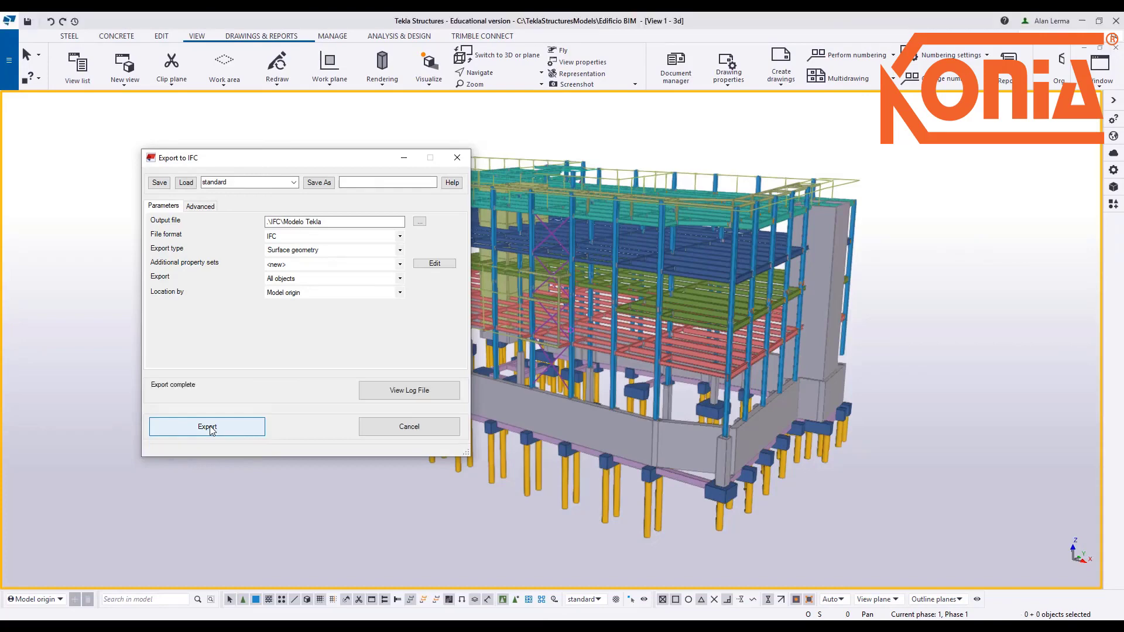
- Close the IFC export dialog and switch to SketchUp 2020
click(458, 159)
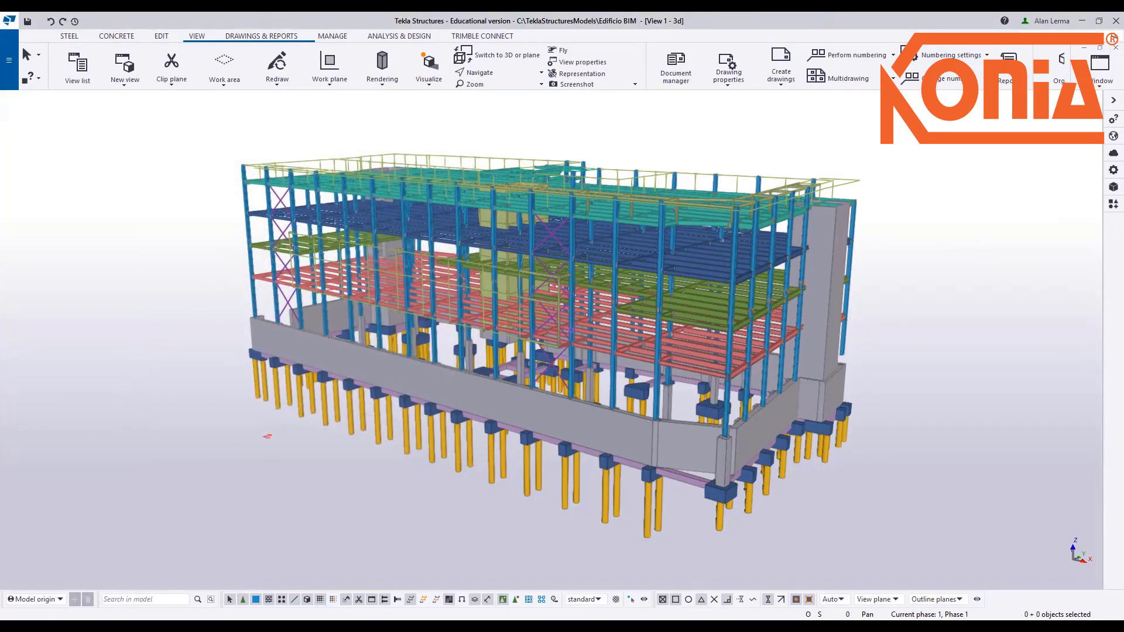
key(super)
text(sketchu)
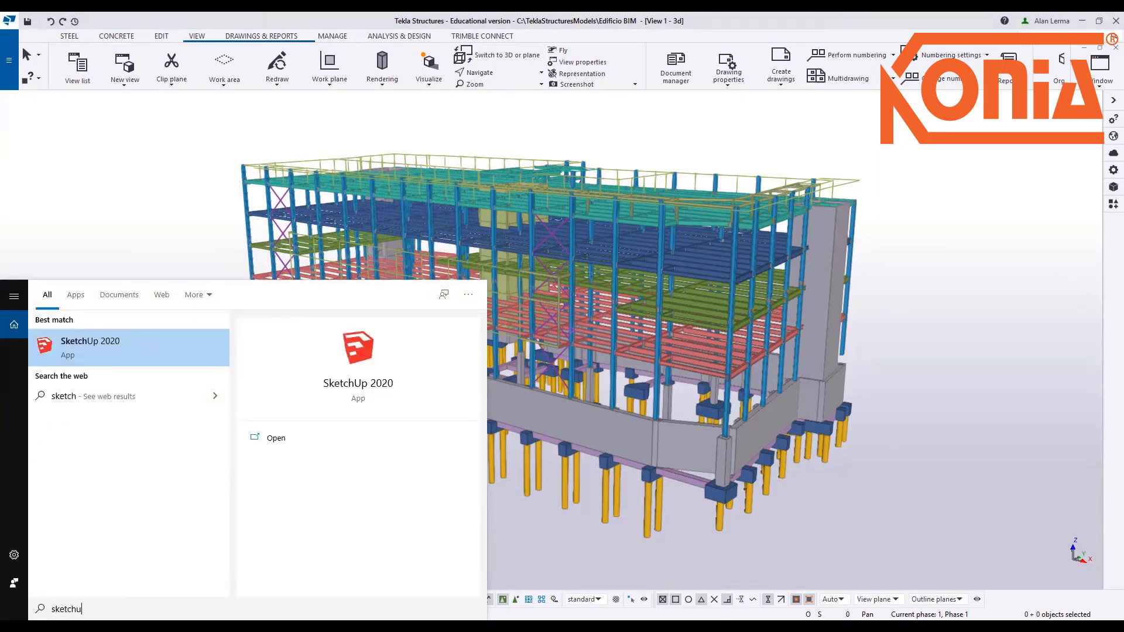
text(p)
click(146, 355)
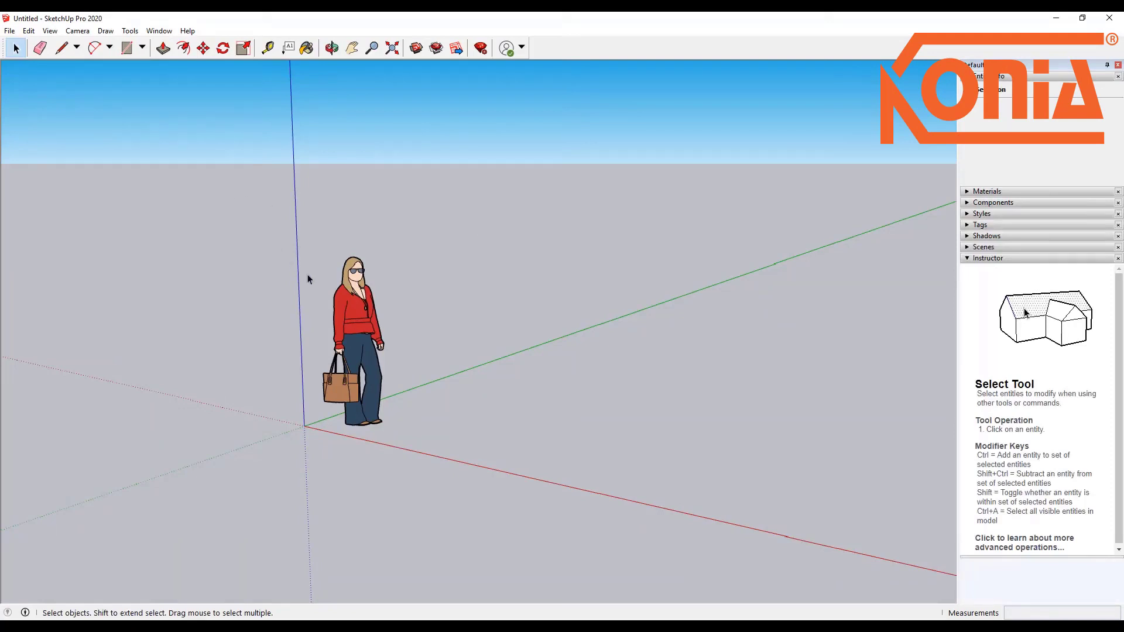
- Delete the default human figure and import Modelo Tekla.ifc from the Edificio BIM project's IFC folder
click(355, 304)
key(Delete)
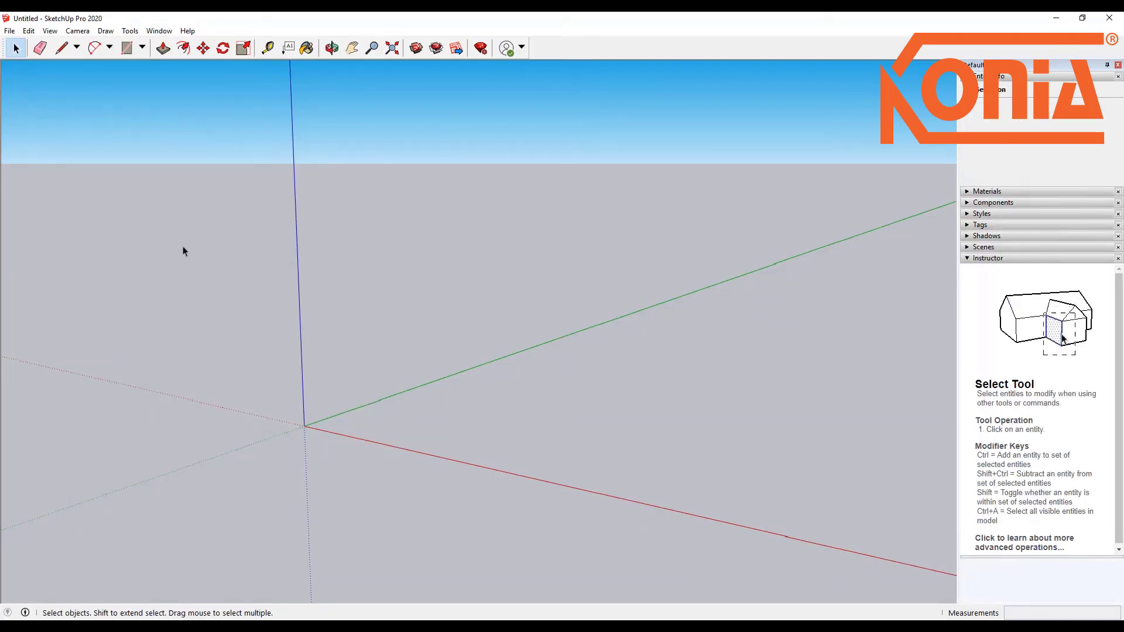
click(9, 30)
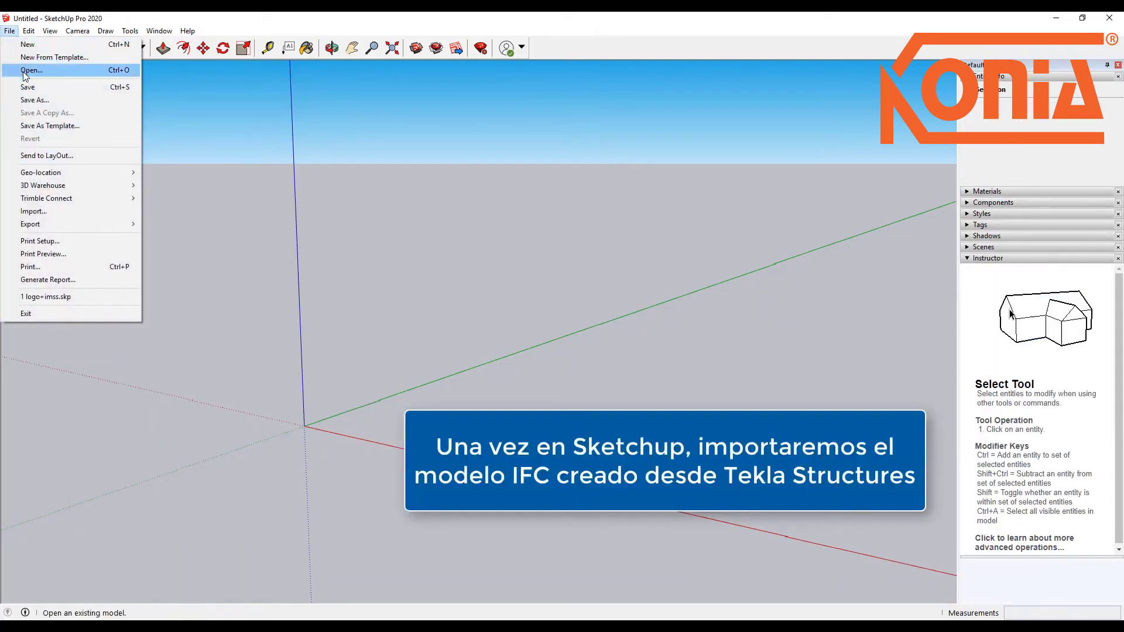
click(54, 211)
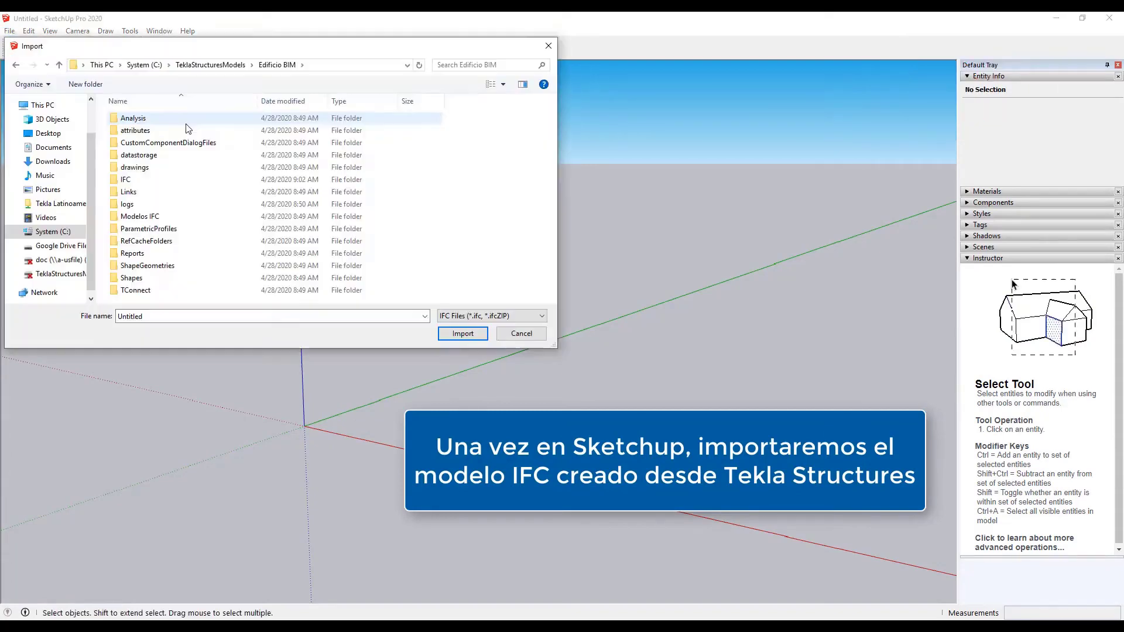
double_click(157, 184)
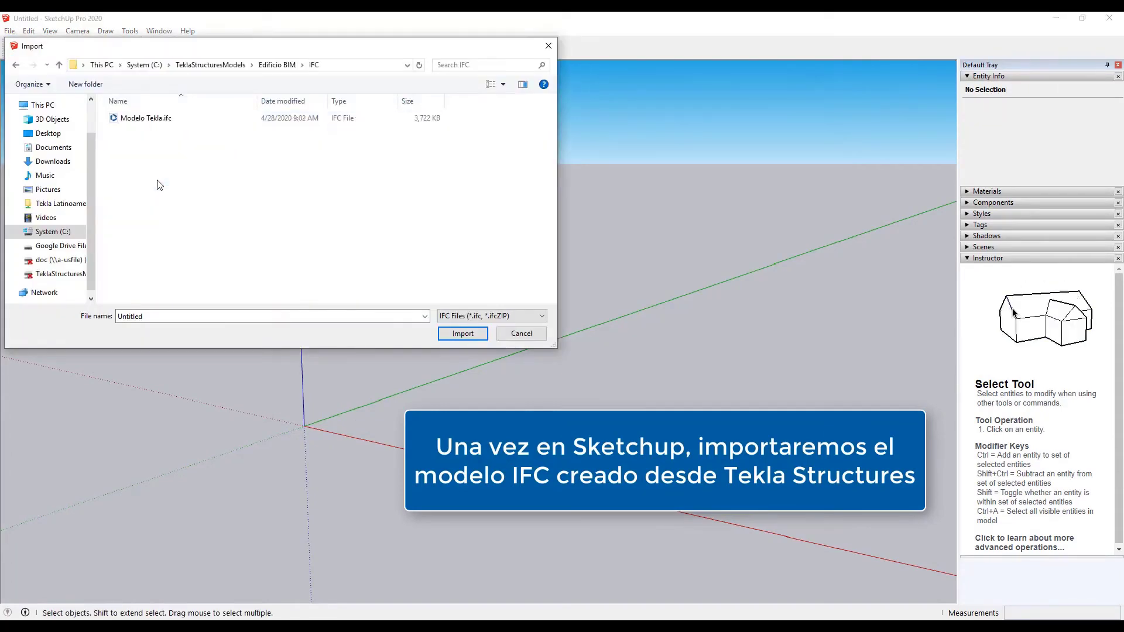
click(159, 119)
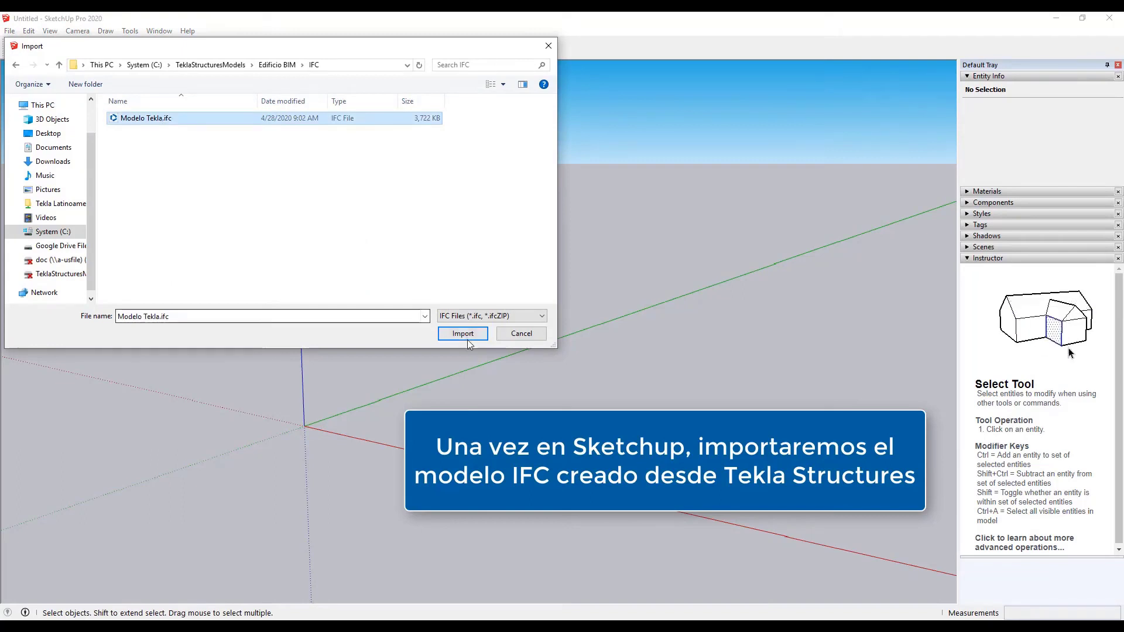
click(463, 334)
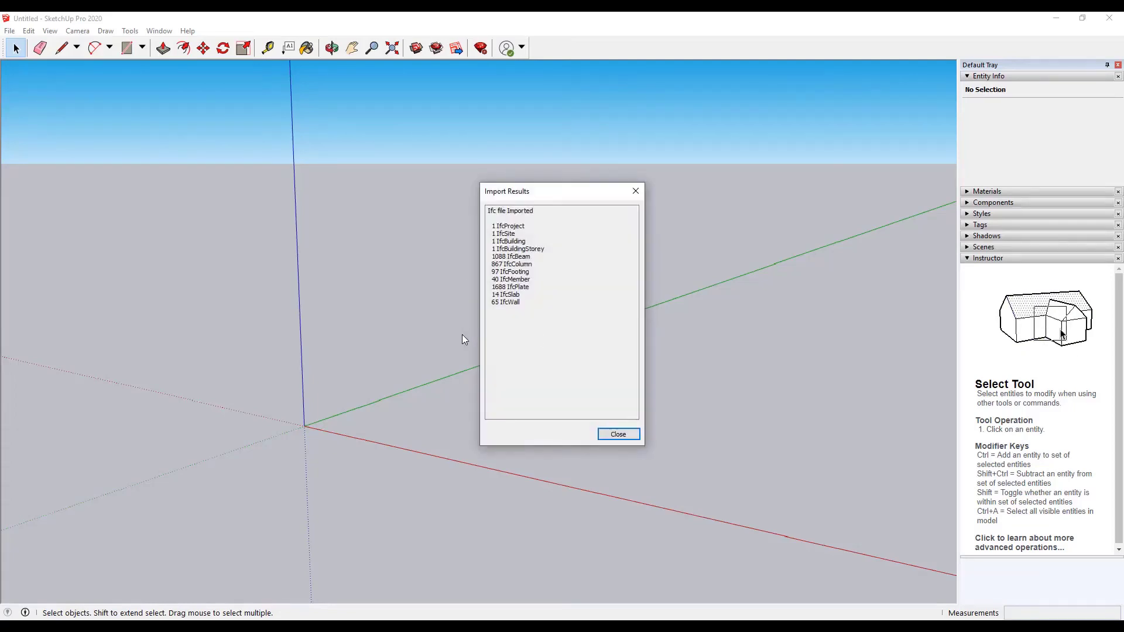
click(633, 435)
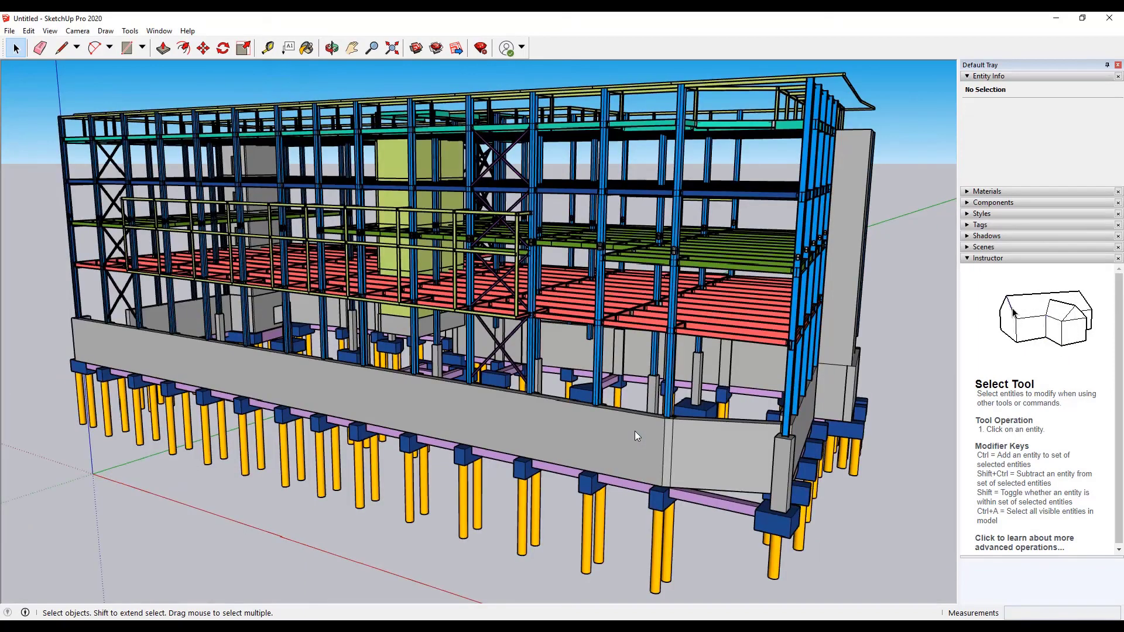
- Examine the imported building model as a whole and from a higher viewpoint
scroll(549, 363, down, 2)
scroll(549, 363, down, 1)
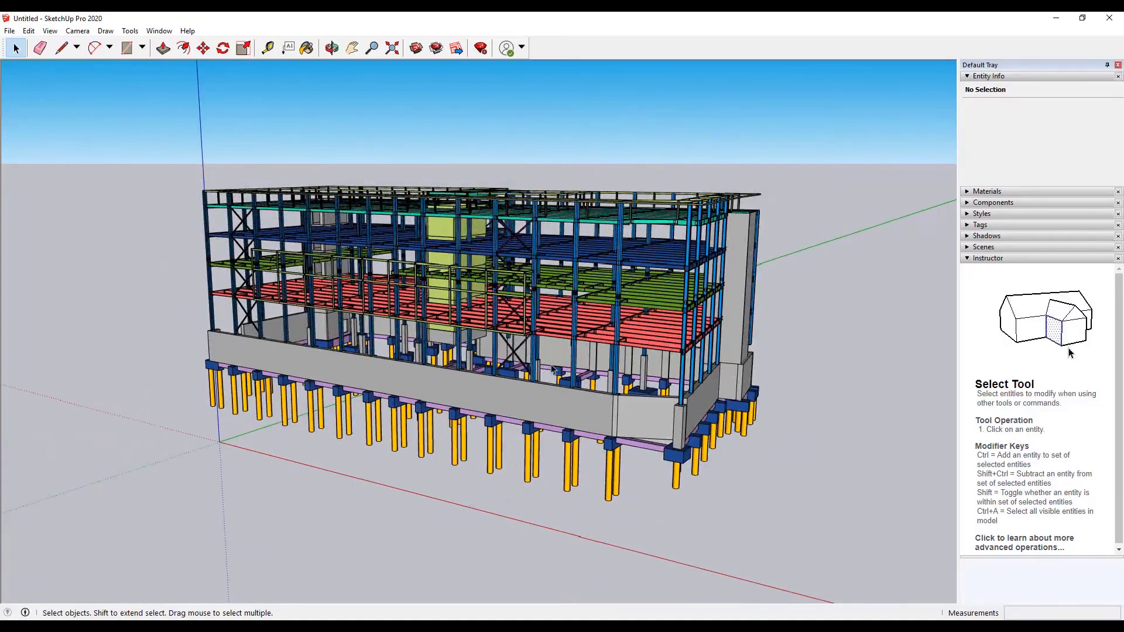
click(601, 345)
scroll(601, 345, down, 1)
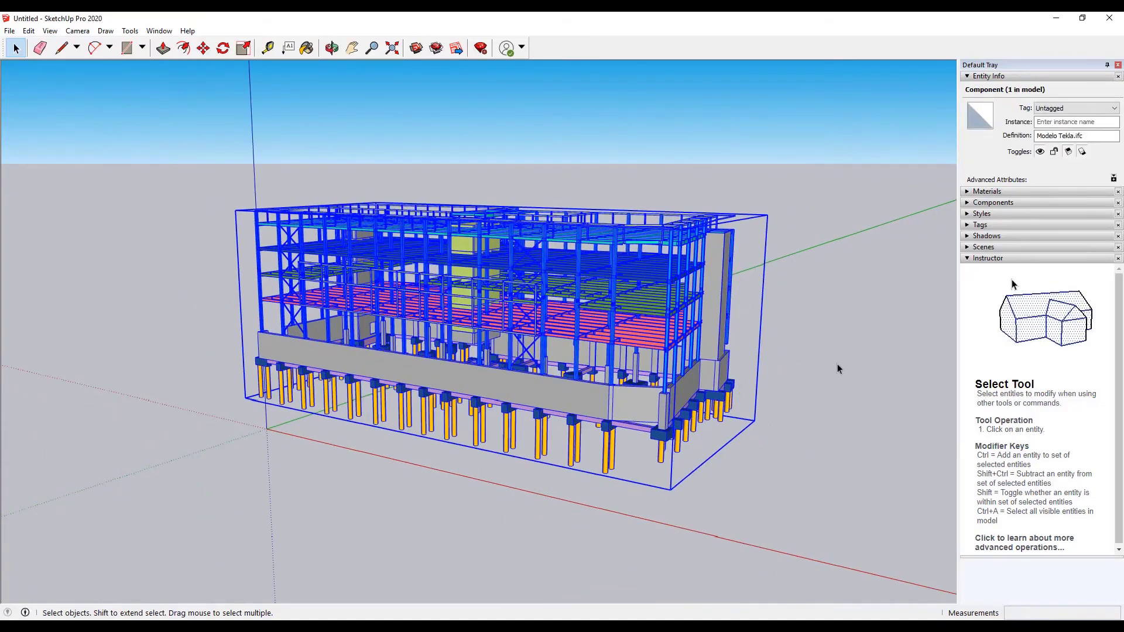
click(784, 355)
middle_drag(776, 353, 527, 381)
scroll(424, 370, up, 4)
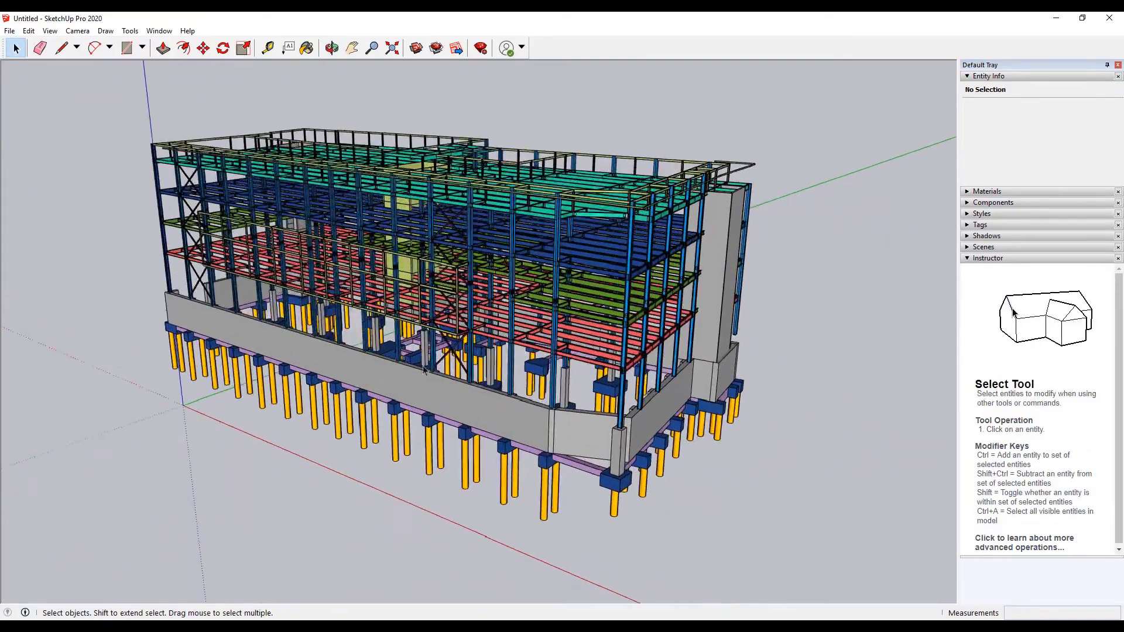
- Start adding a geo-location and find the Santa Fe area on the satellite map at zoom level 16
click(10, 30)
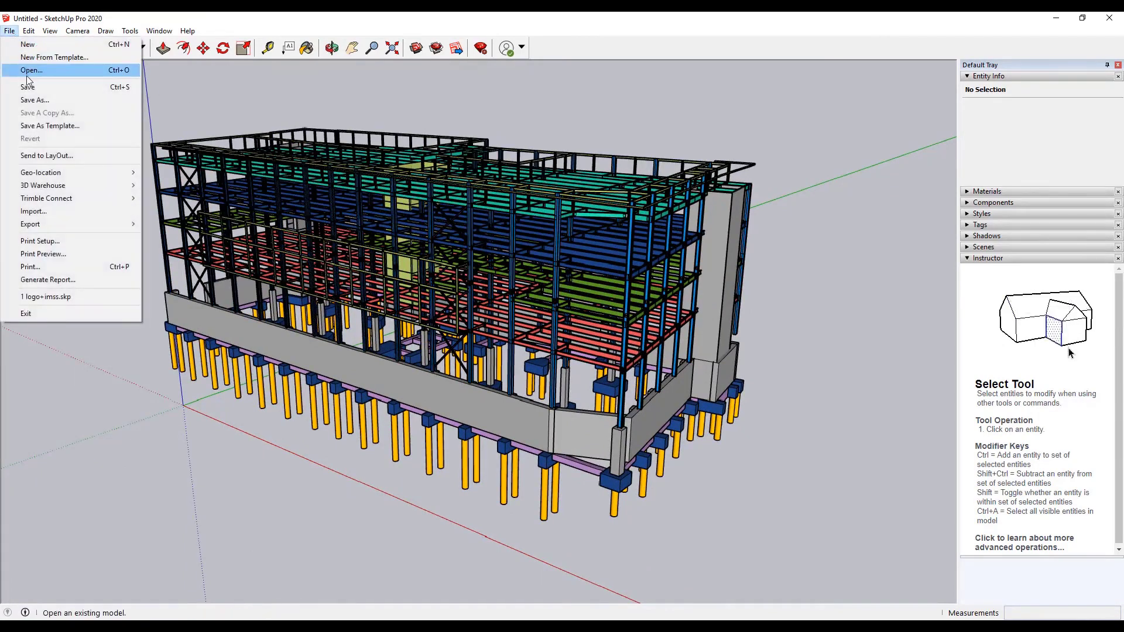
mouse_move(91, 174)
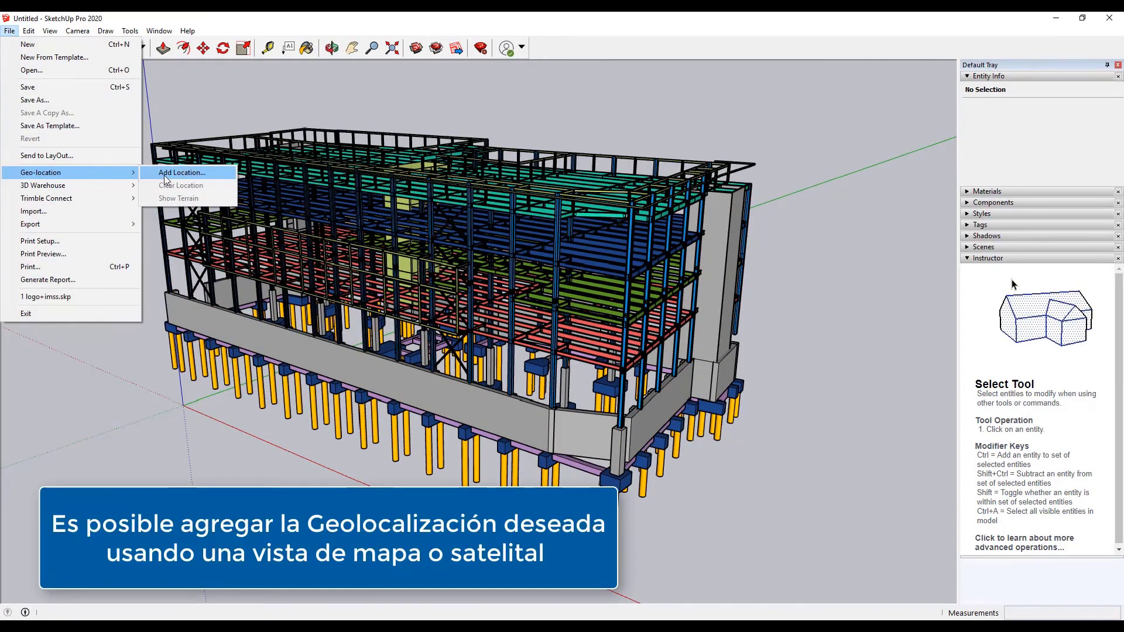
click(166, 176)
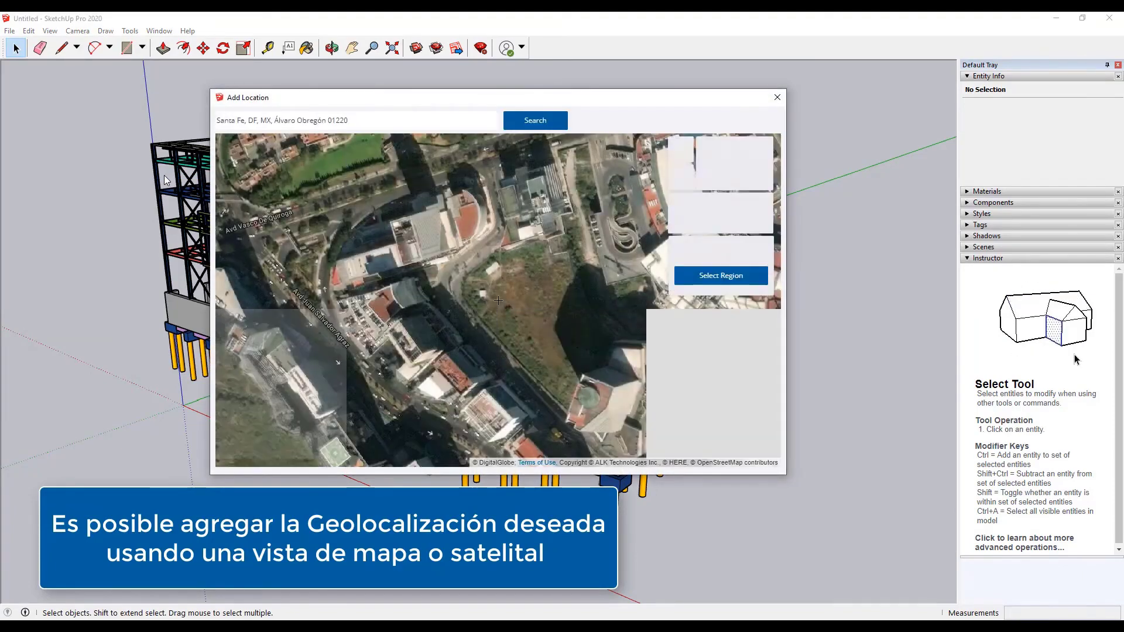
scroll(565, 325, down, 4)
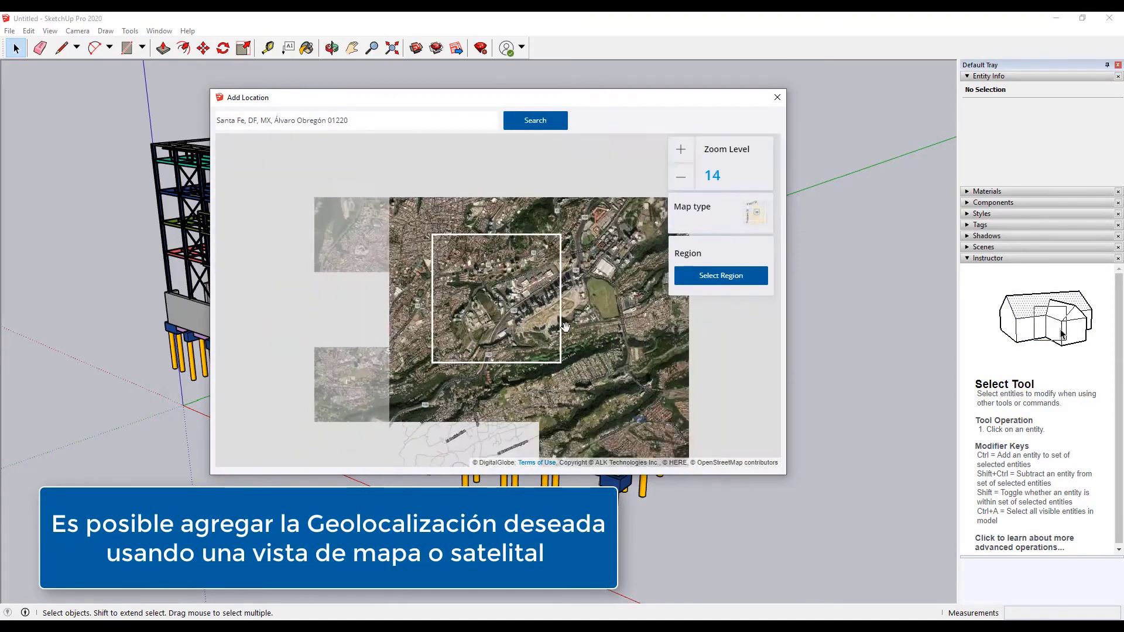
drag(605, 322, 575, 361)
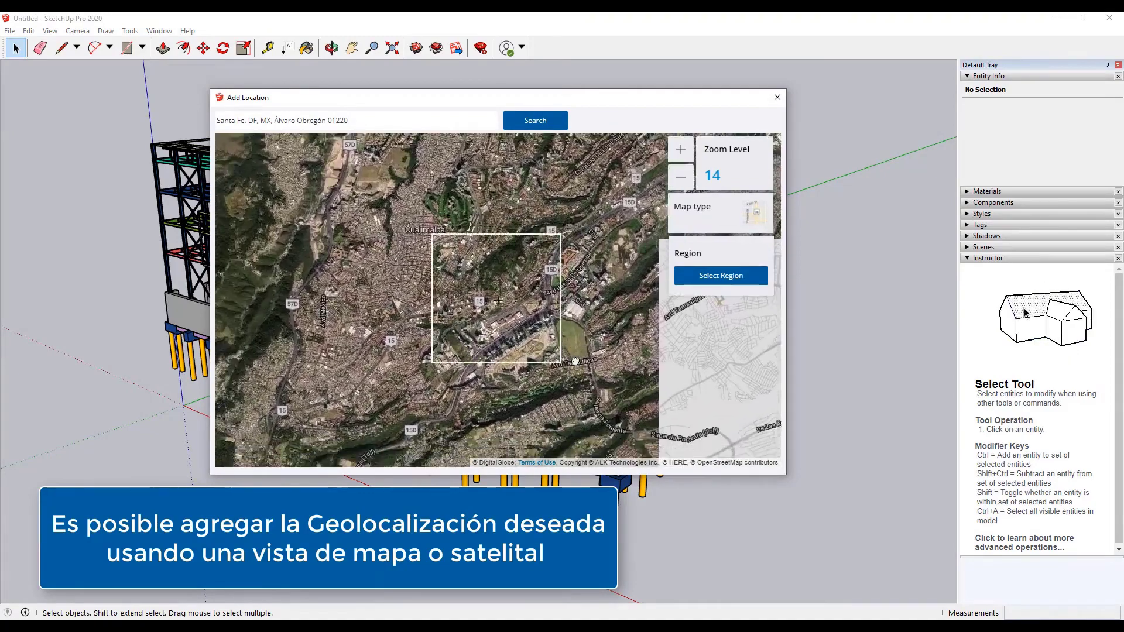
scroll(575, 361, up, 2)
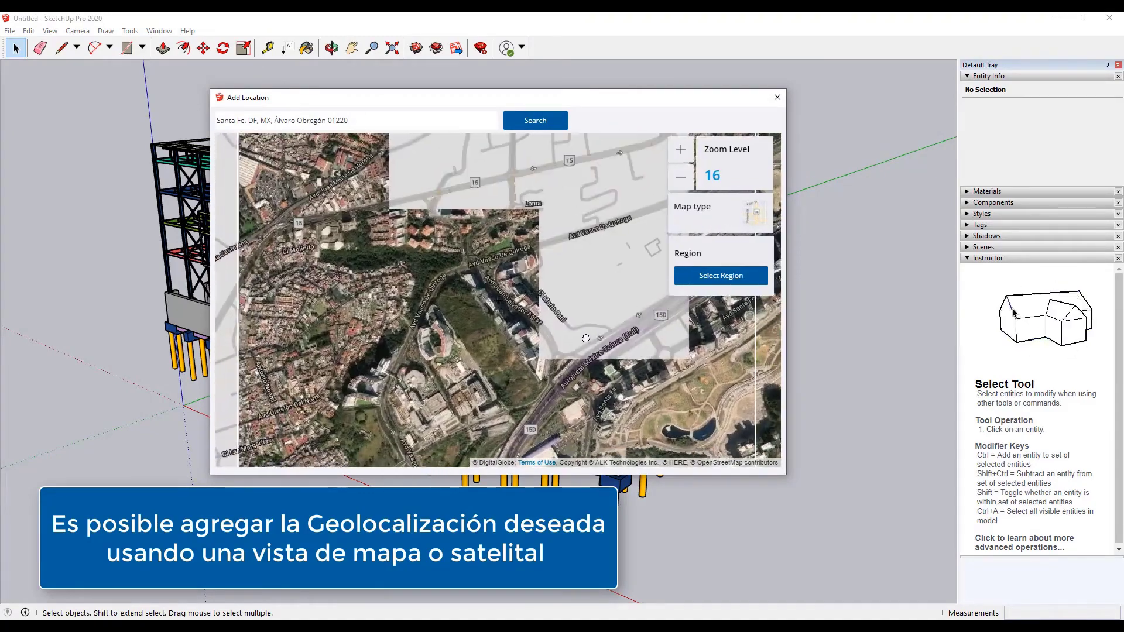
drag(504, 346, 474, 350)
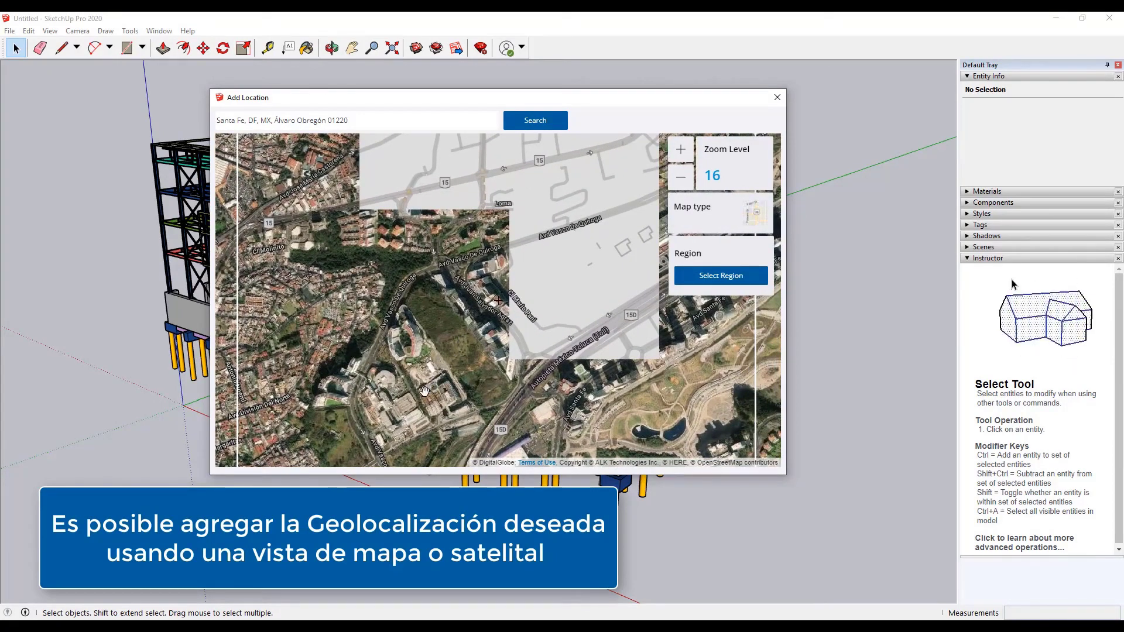
- Center the satellite map on the vacant lot at zoom level 18 and import that region into the model
scroll(393, 304, up, 2)
drag(393, 304, 426, 426)
drag(501, 336, 422, 426)
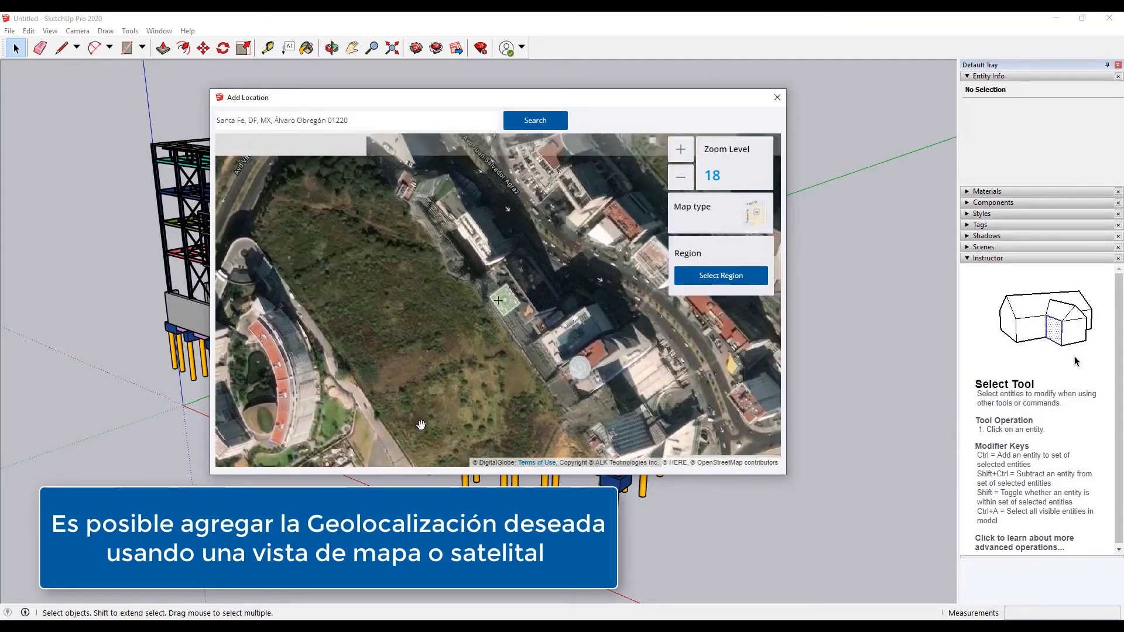
drag(520, 304, 439, 398)
drag(545, 287, 466, 370)
drag(600, 307, 576, 328)
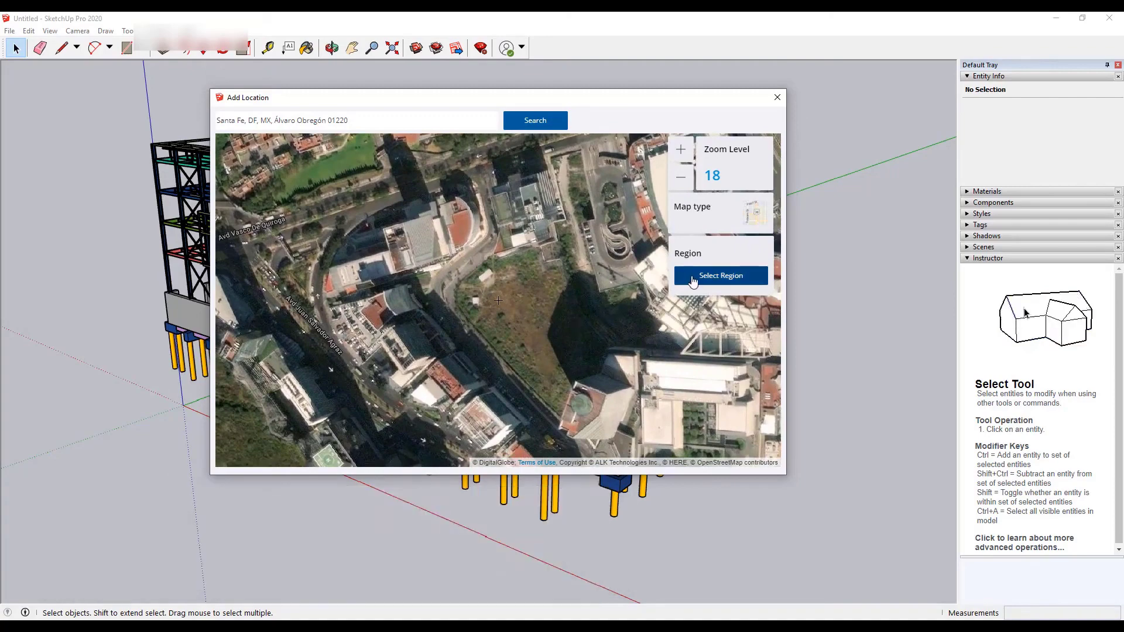
click(692, 280)
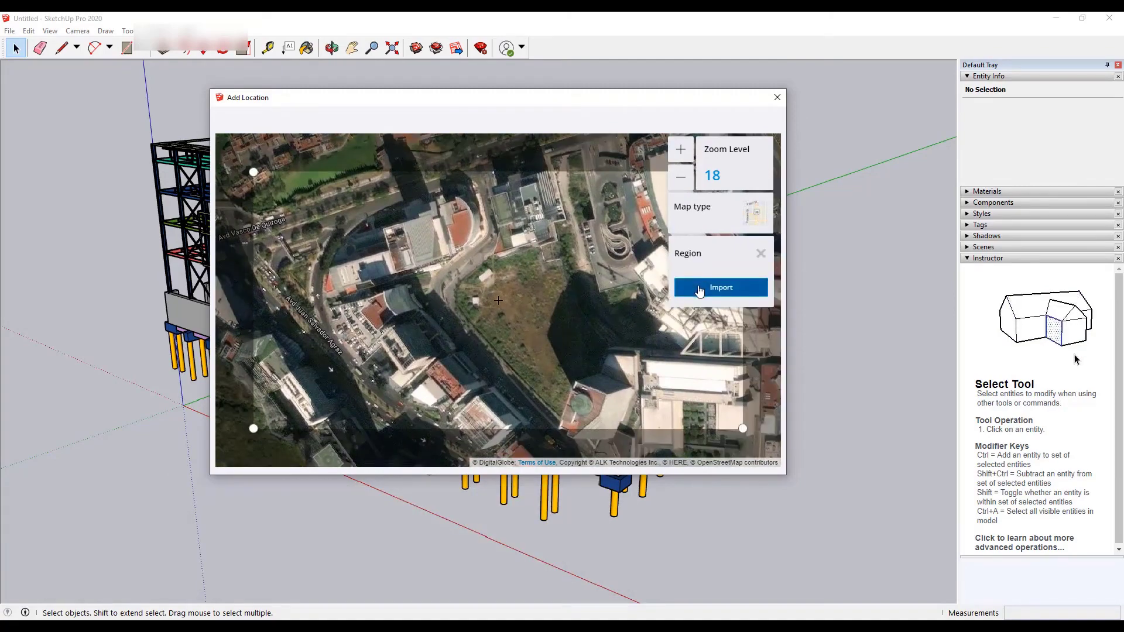
click(700, 288)
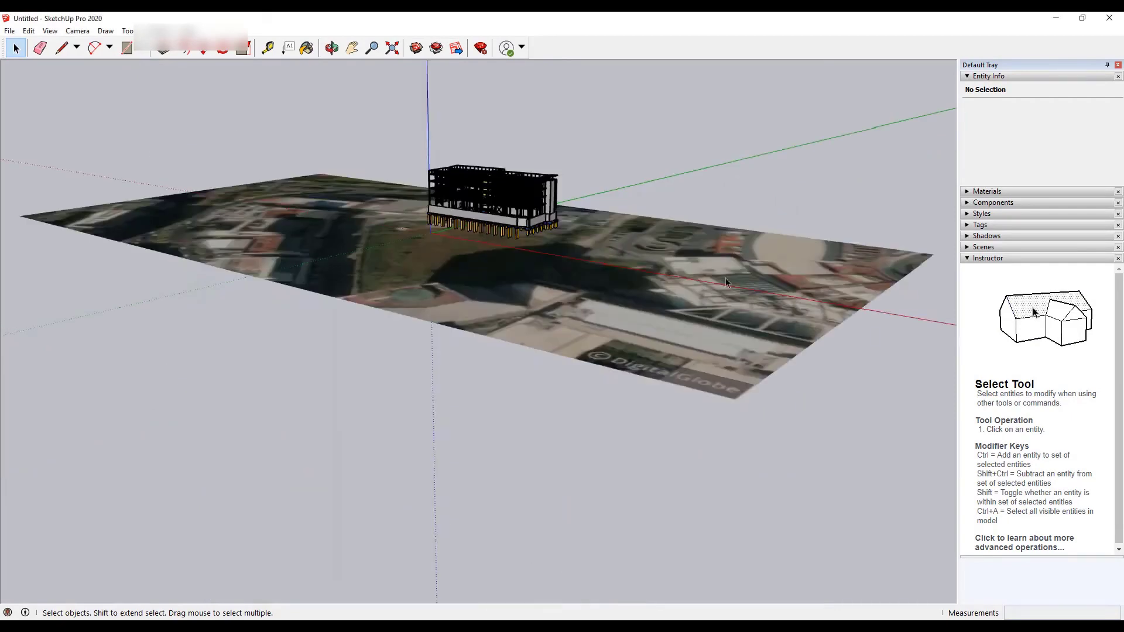
- Export the 3D model as a Google Earth file (*.kmz) named Modelo Tekla en Google Earth in the IFC folder
click(9, 31)
mouse_move(84, 224)
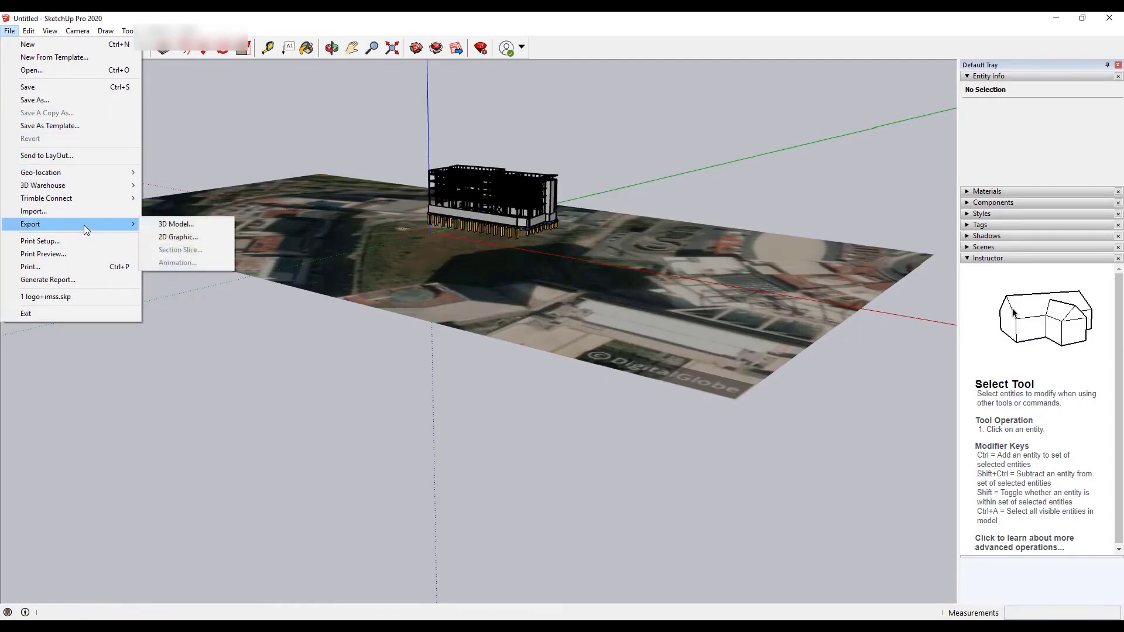
click(165, 226)
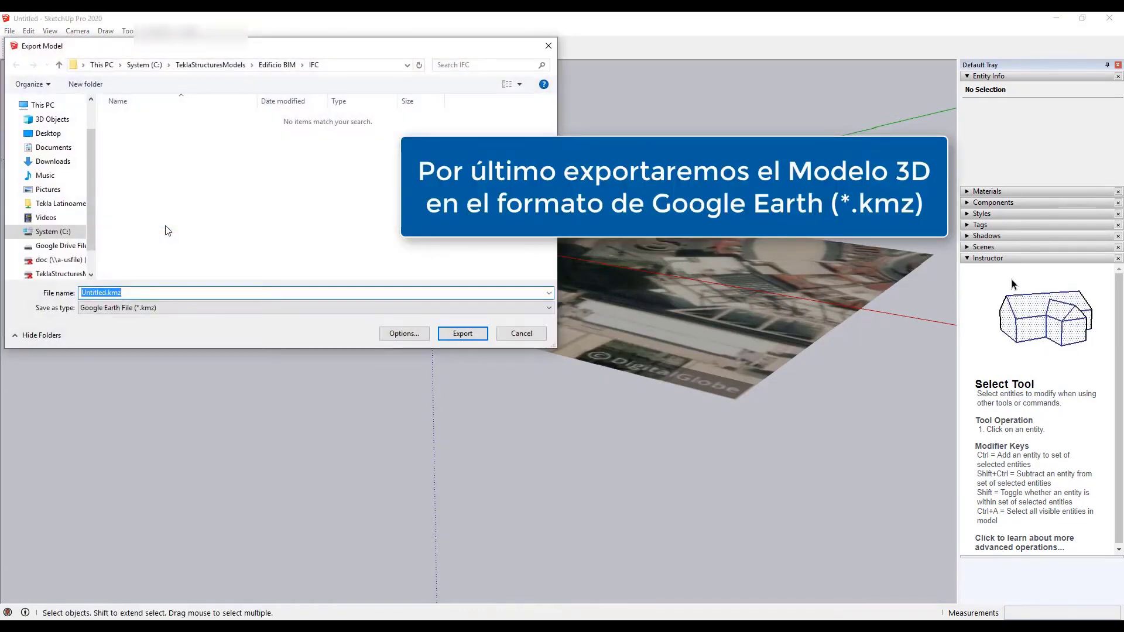
click(135, 293)
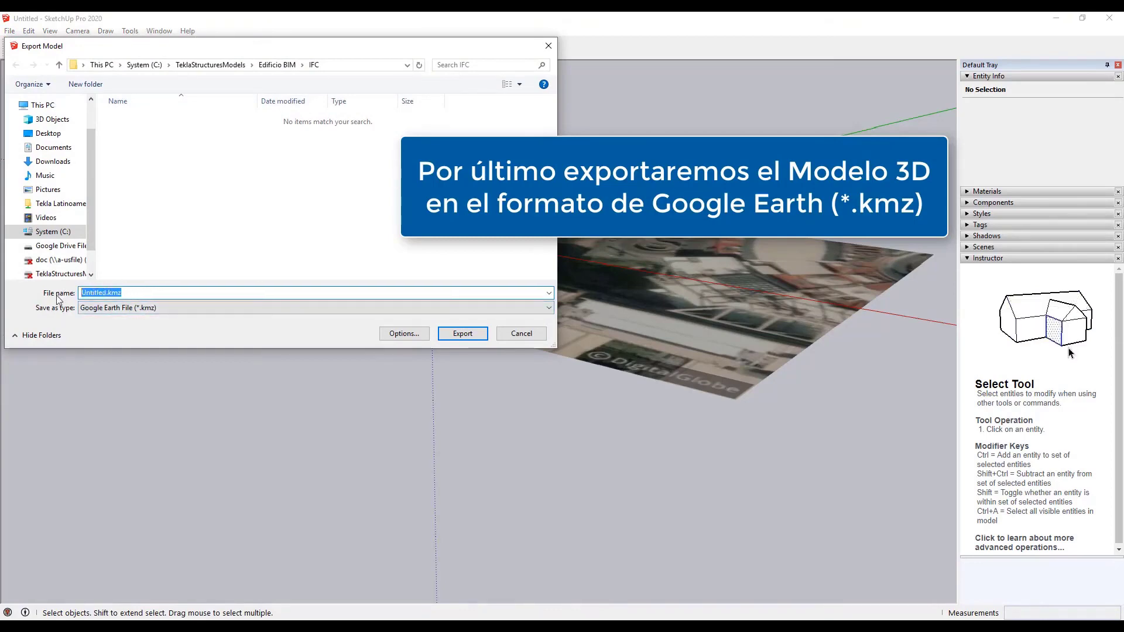
text(Modelo )
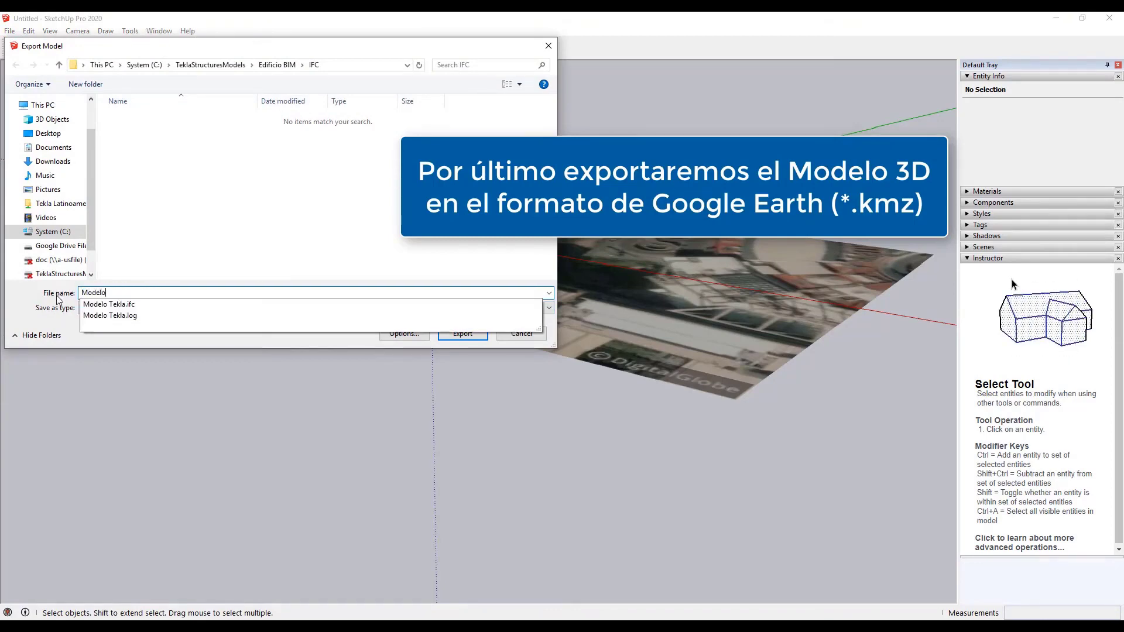
text(Tekla )
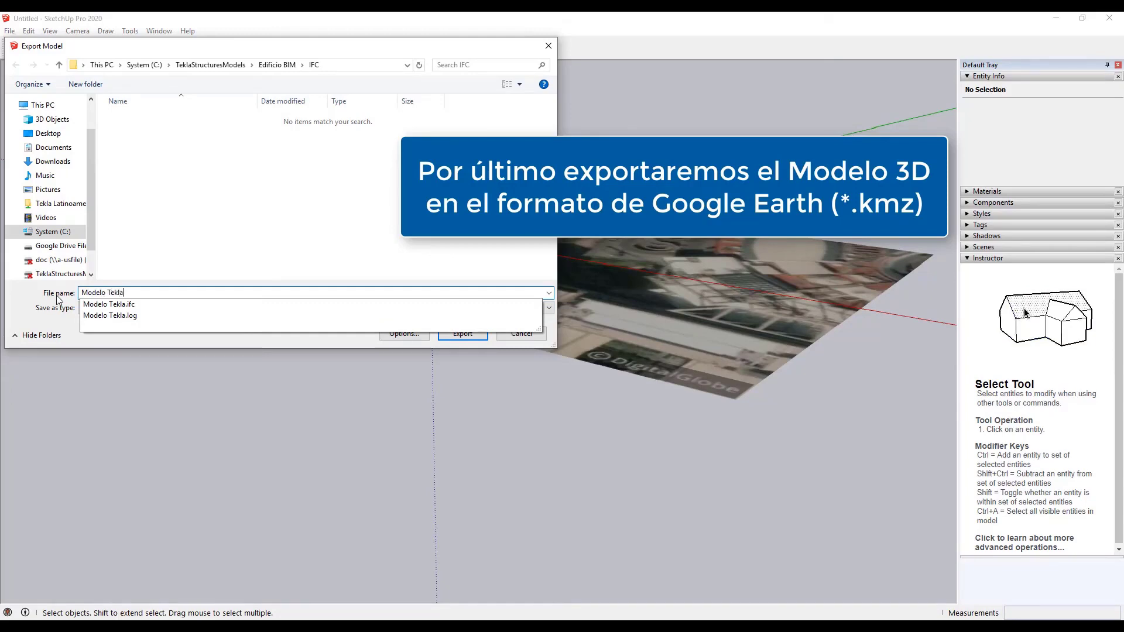
text(en Goog)
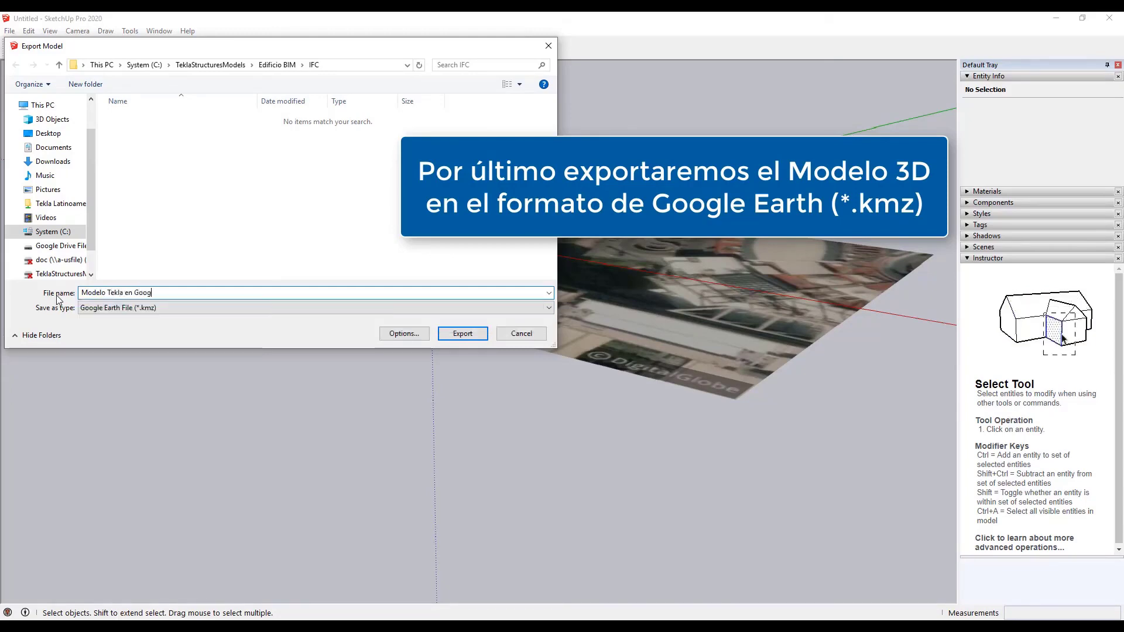
text(le Earth)
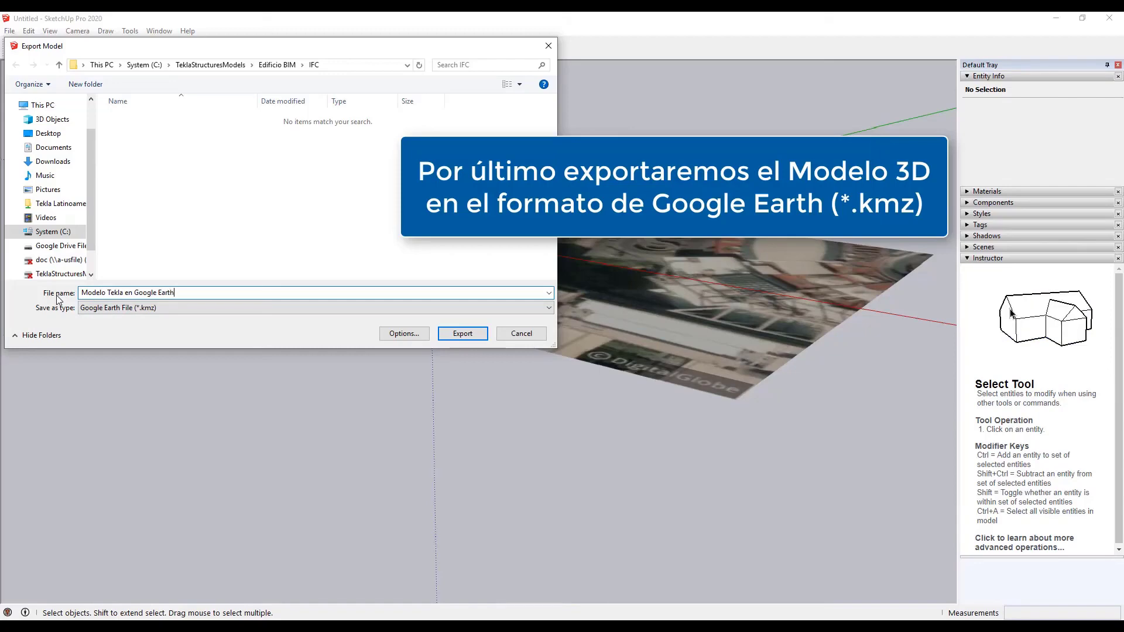
click(140, 308)
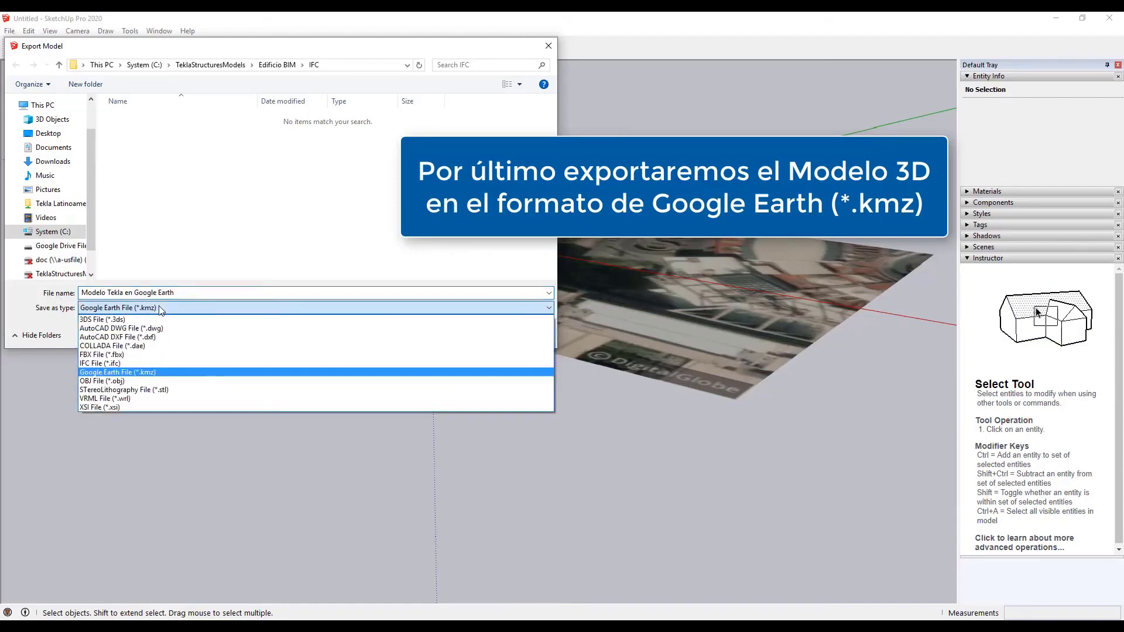
click(188, 372)
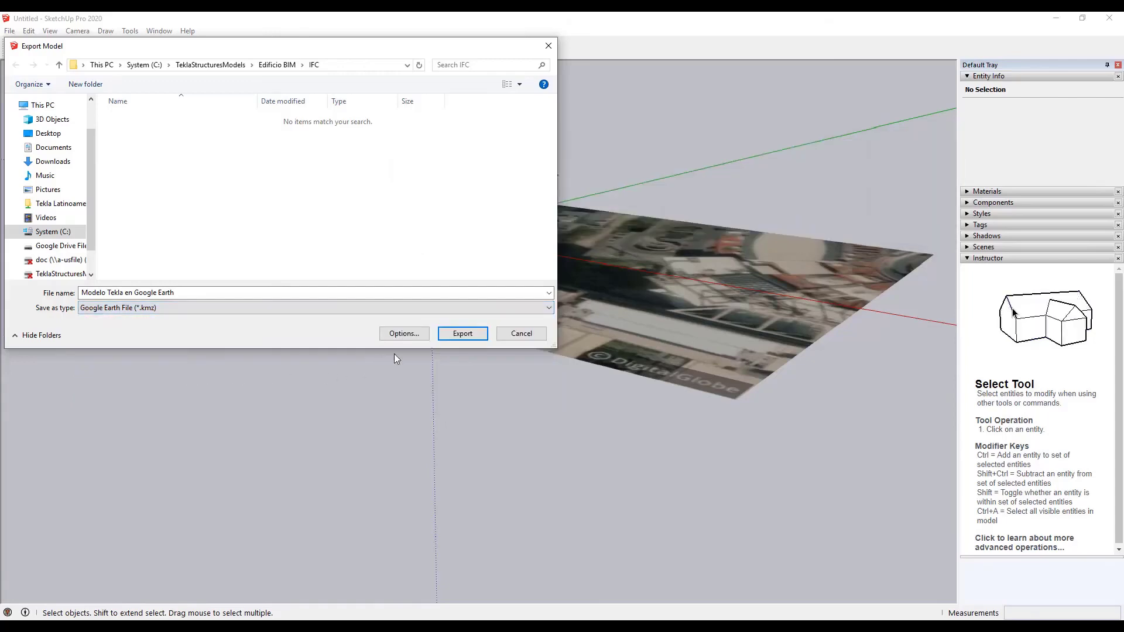
click(462, 334)
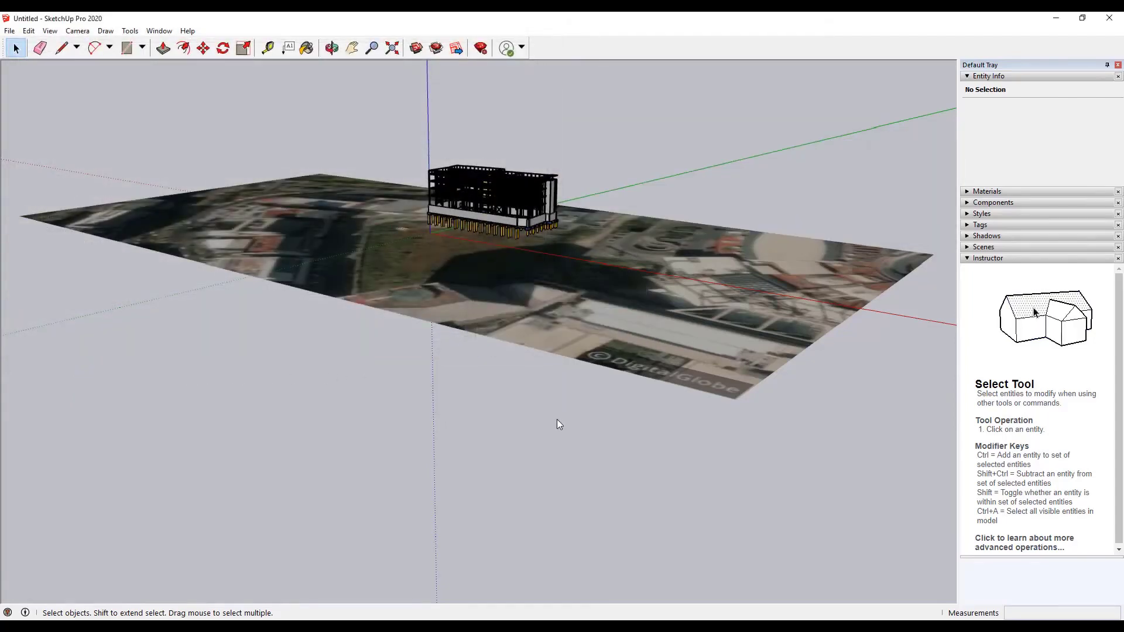
- Switch to Google Earth Pro by opening the exported Modelo Tekla en Google Earth file
click(1055, 18)
click(408, 179)
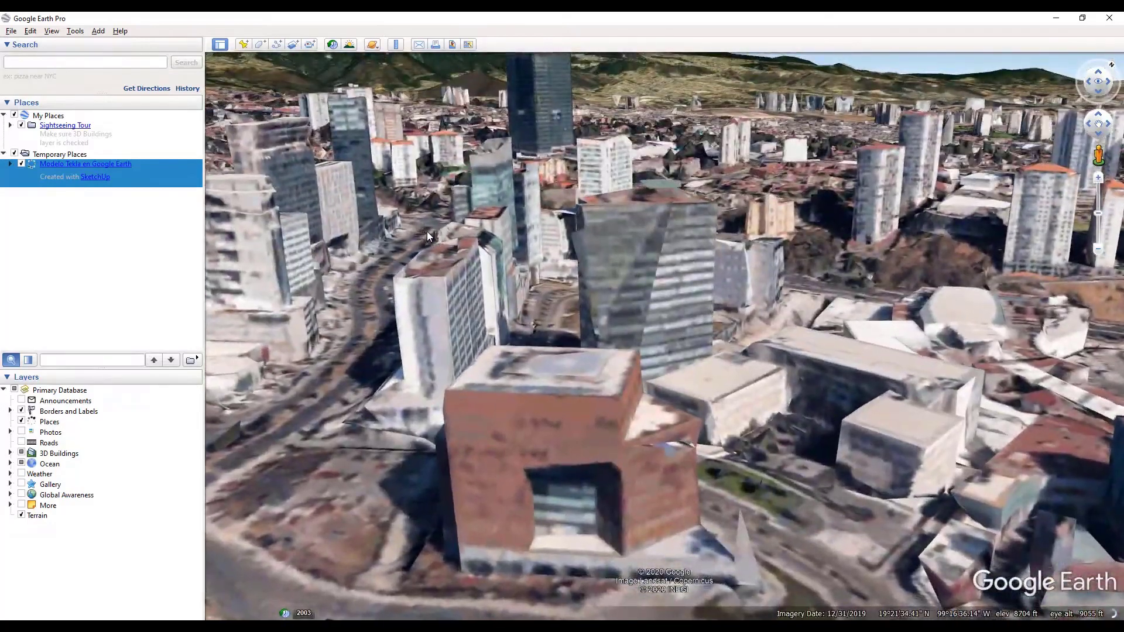
- Examine the structural model on its vacant lot in Google Earth from several sides, together with the surrounding buildings
middle_drag(677, 349, 927, 459)
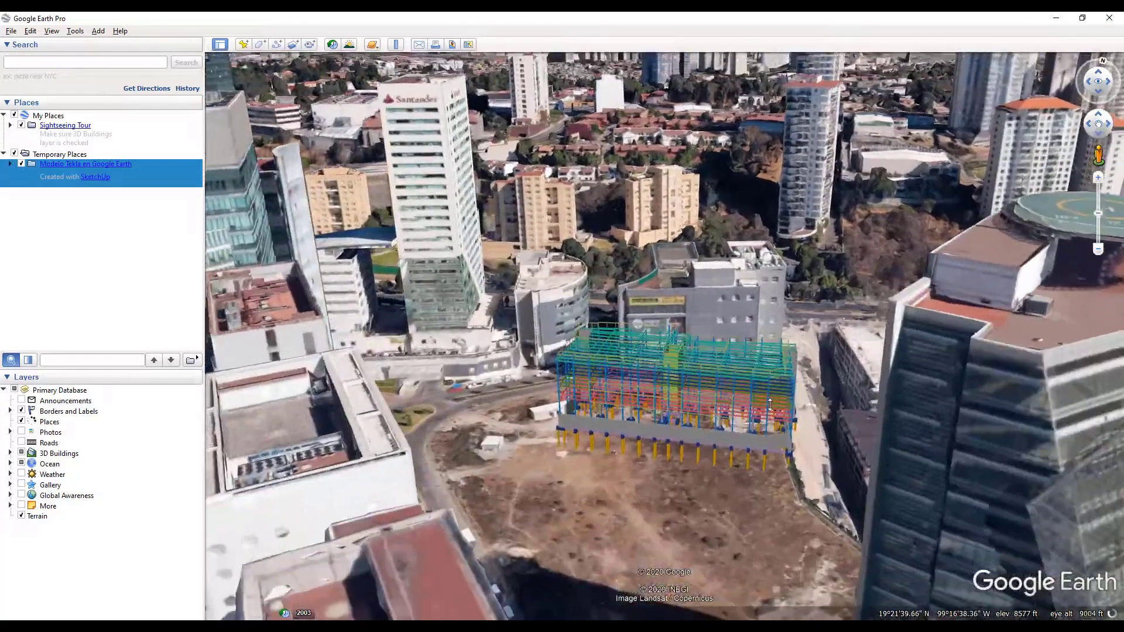
middle_drag(769, 404, 375, 366)
right_drag(698, 299, 748, 366)
middle_drag(747, 366, 654, 367)
scroll(647, 345, down, 5)
drag(634, 314, 655, 394)
scroll(654, 394, up, 4)
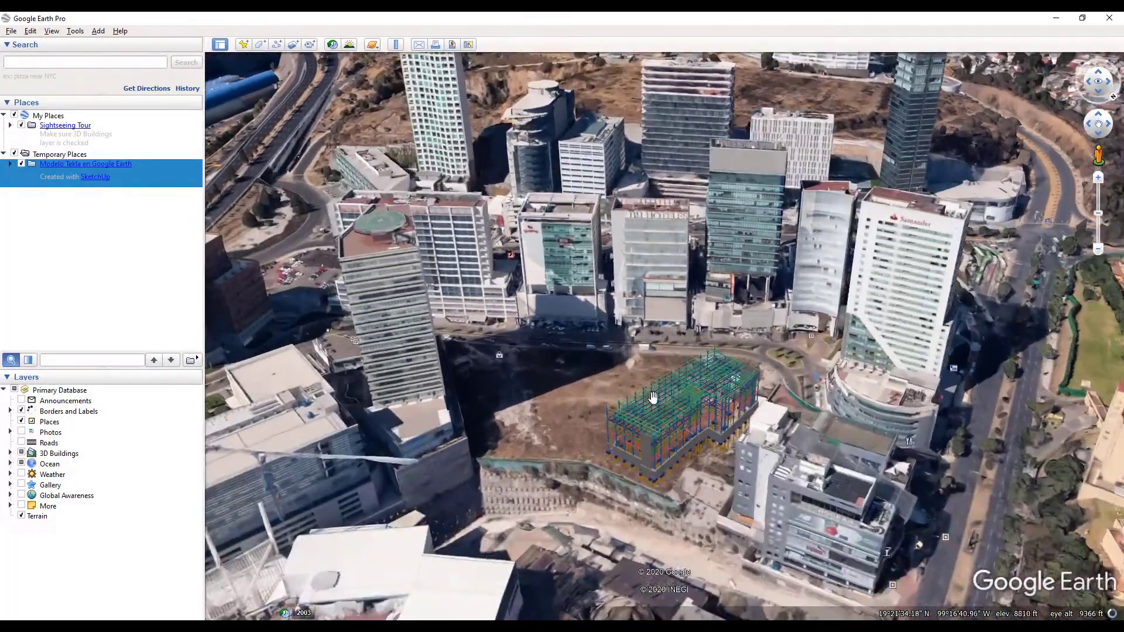
scroll(658, 453, up, 3)
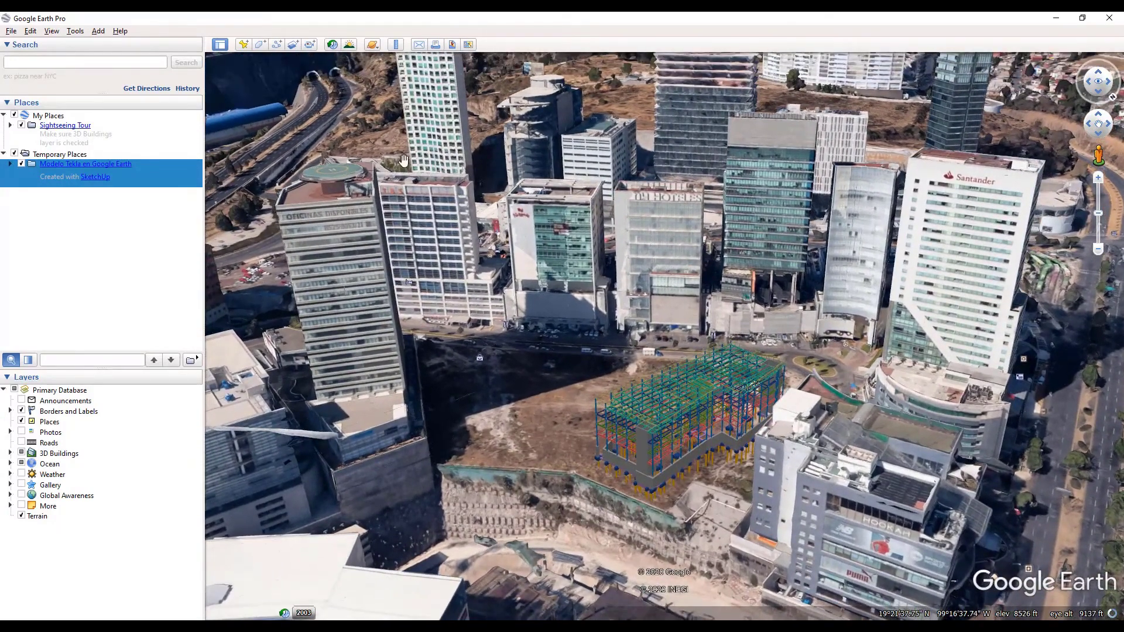
- Place Tekla Structures and Google Earth Pro side by side and view the Tekla model close up from its tall concrete wall corner
drag(475, 17, 1123, 139)
click(223, 314)
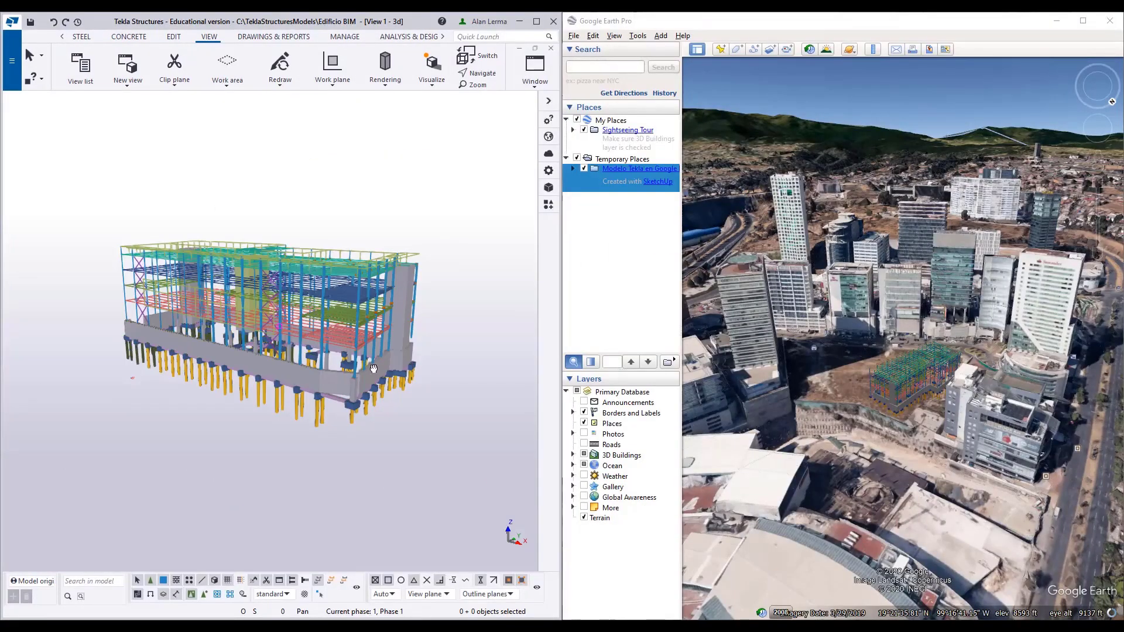
middle_drag(359, 371, 328, 393)
scroll(284, 386, up, 5)
scroll(283, 382, down, 1)
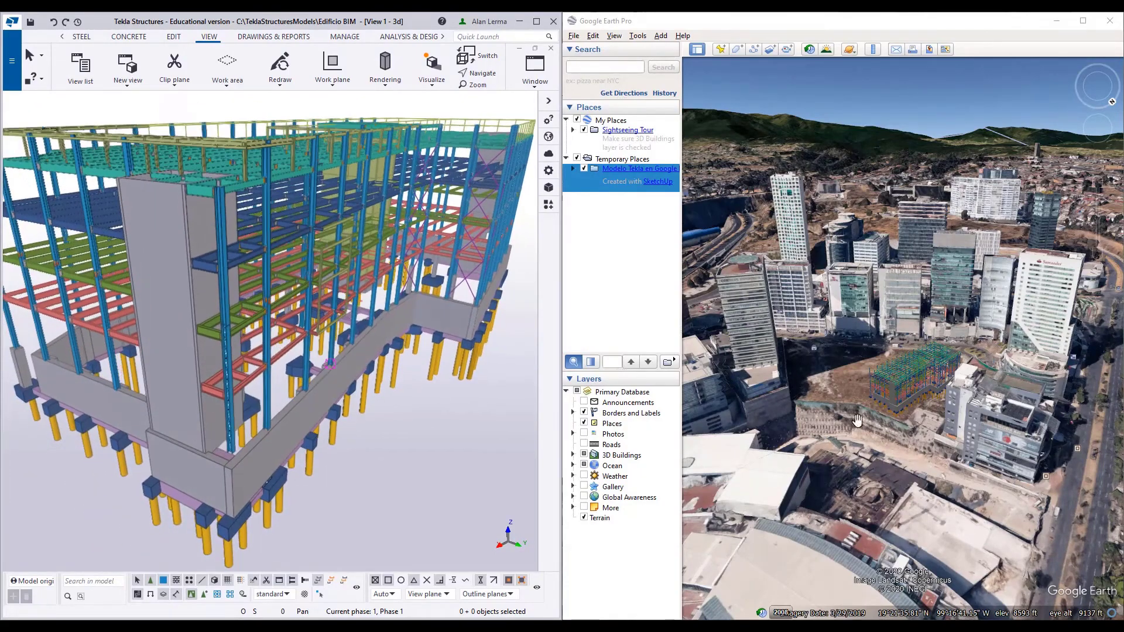
- View the placed model in Google Earth close up from the same concrete wall corner to compare it with the Tekla view
scroll(935, 403, up, 1)
scroll(934, 408, up, 3)
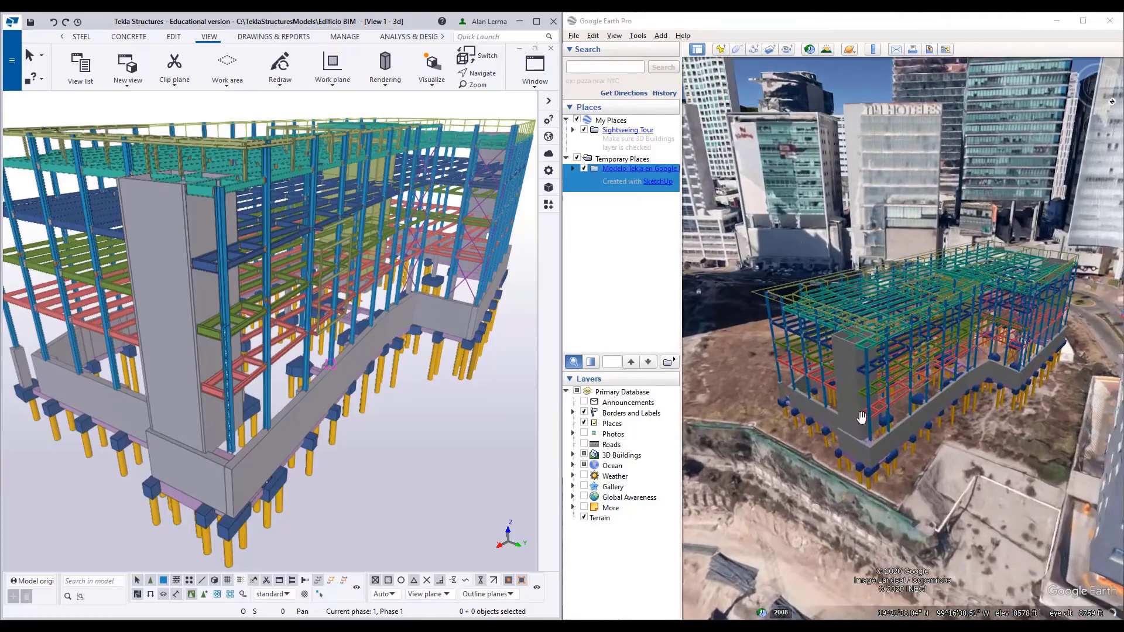
middle_drag(861, 417, 880, 378)
middle_drag(873, 413, 867, 442)
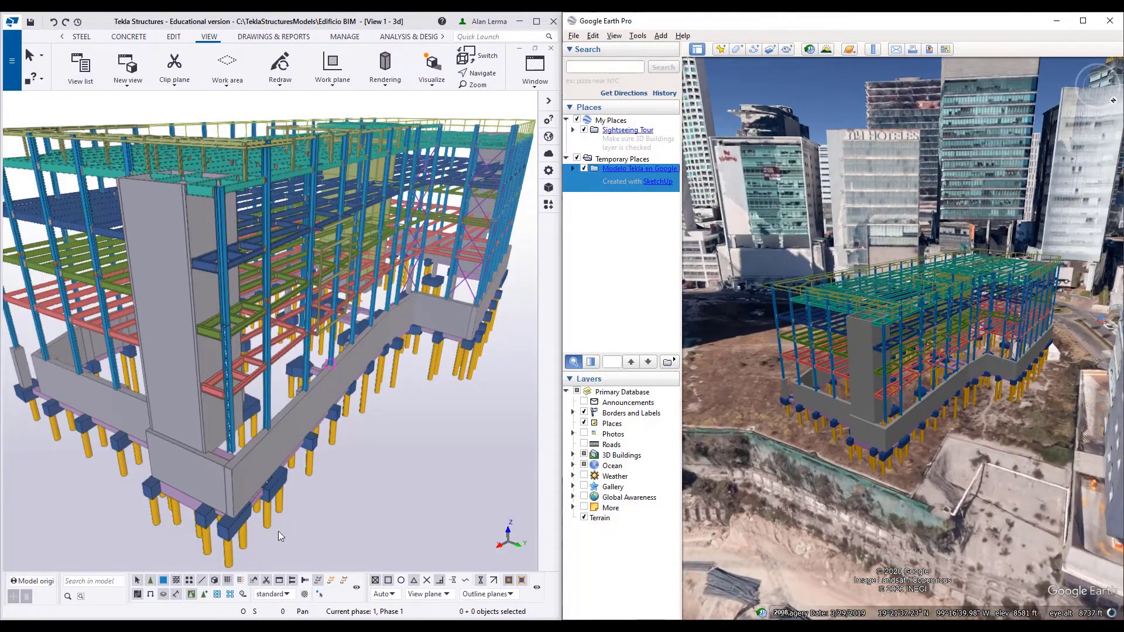